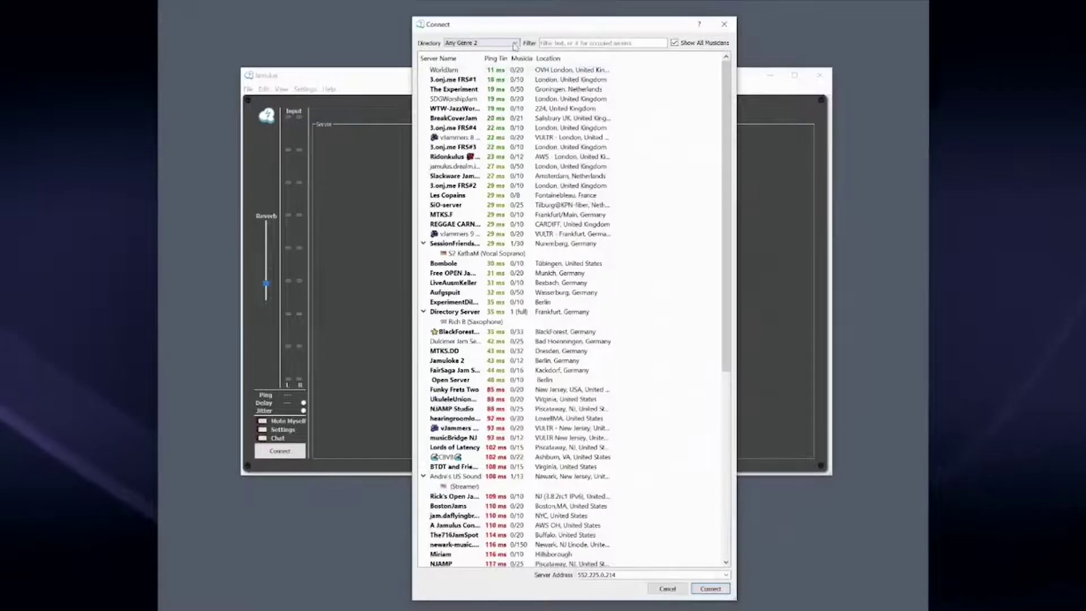
List the servers of the Genre Rock directory and widen the Server Name column
left_click(515, 44)
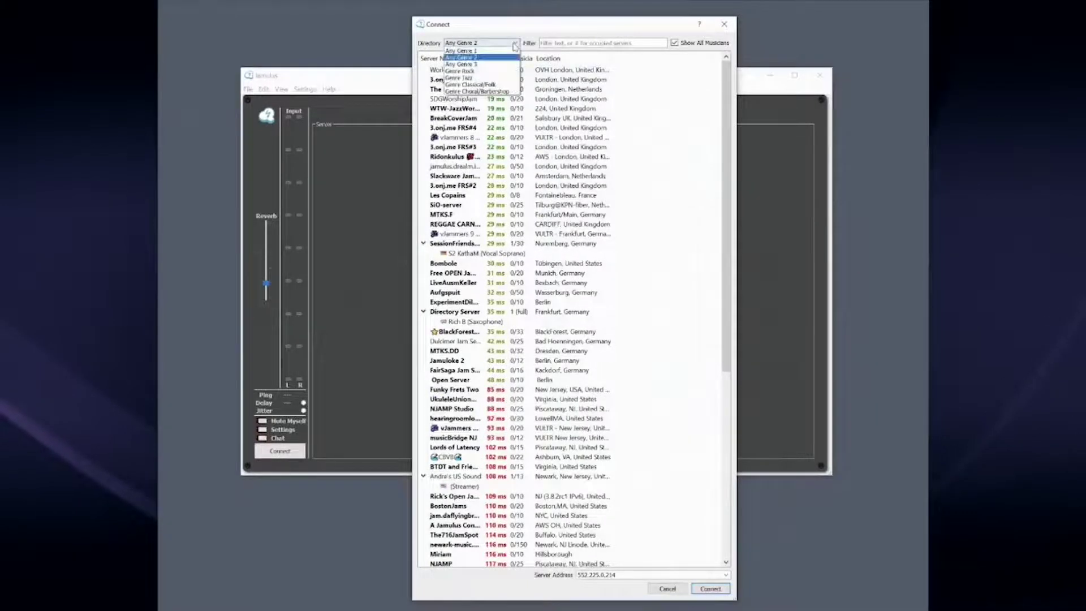
left_click(507, 72)
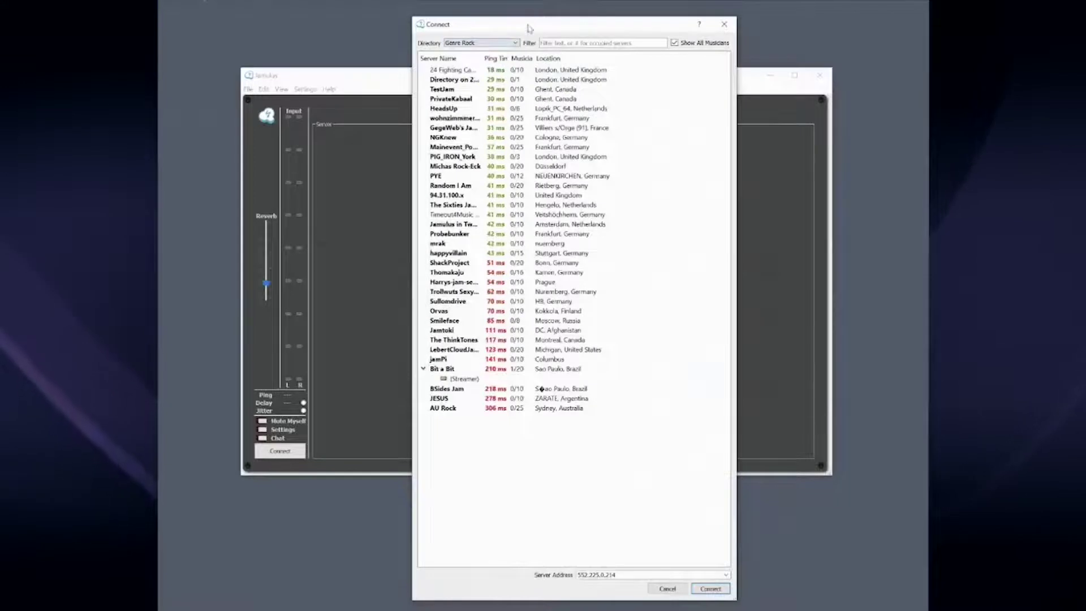
left_click_drag(483, 57, 513, 57)
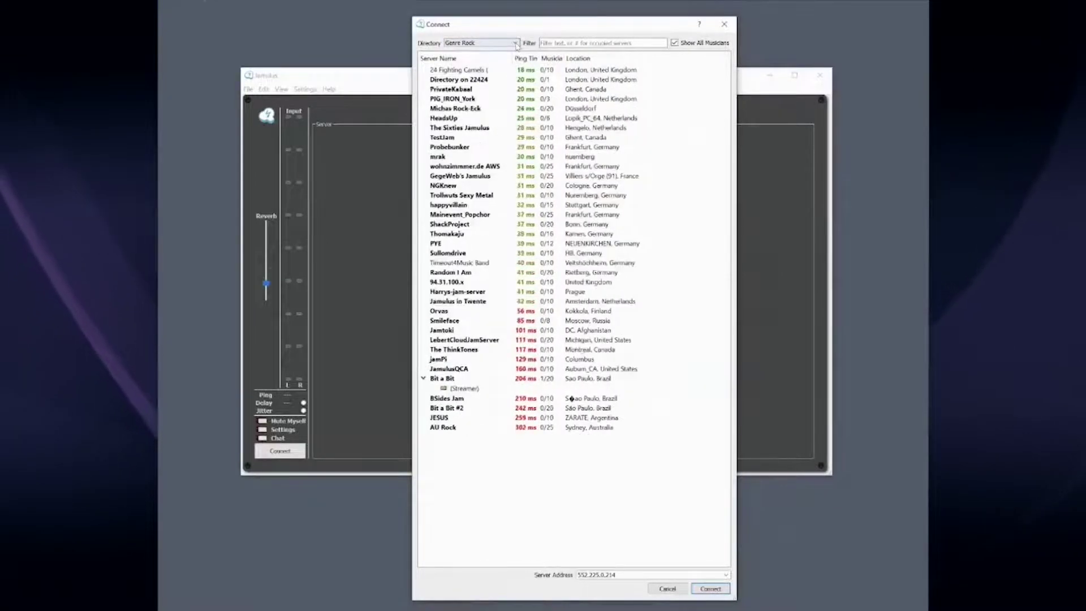
Switch the server directory to Any Genre 2 and connect to the WorldJam server
left_click(516, 44)
left_click(511, 56)
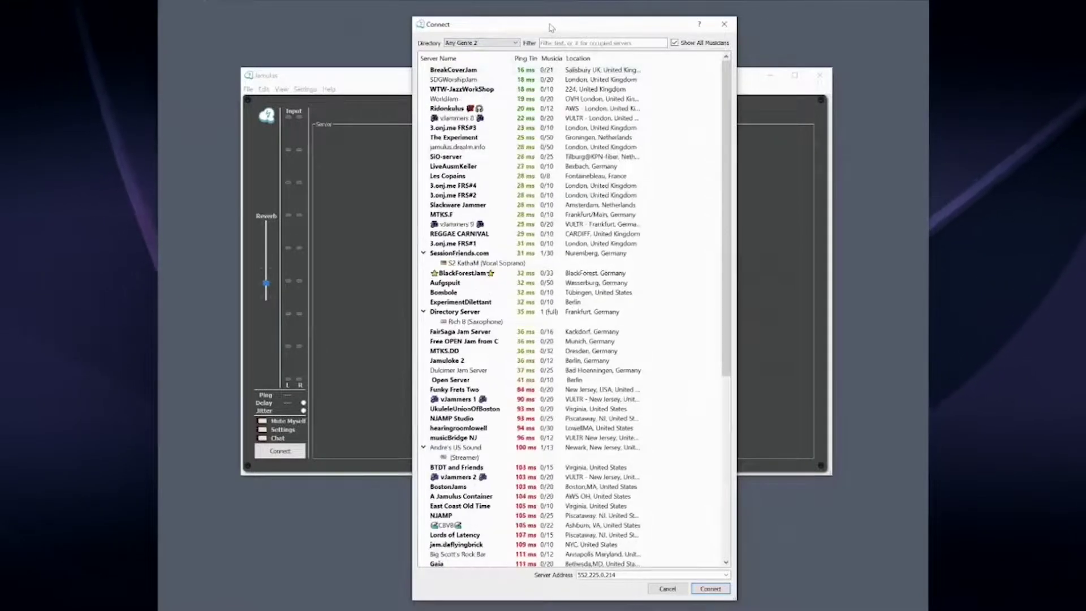
left_click_drag(549, 24, 546, 22)
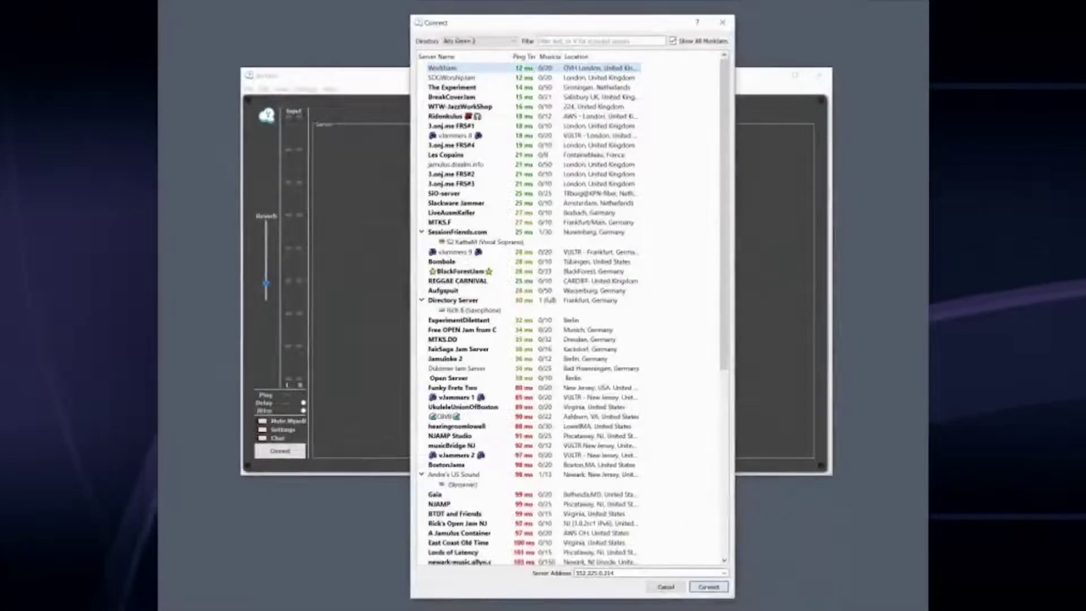
left_click(708, 589)
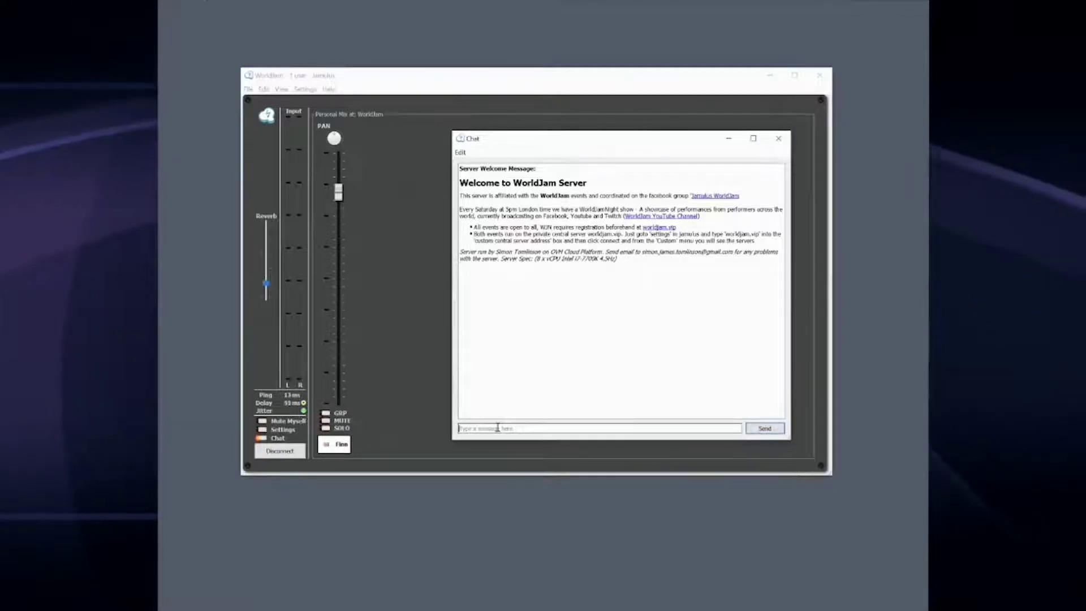
Send the message "Hello" in the server chat and close the chat window
type("Hello")
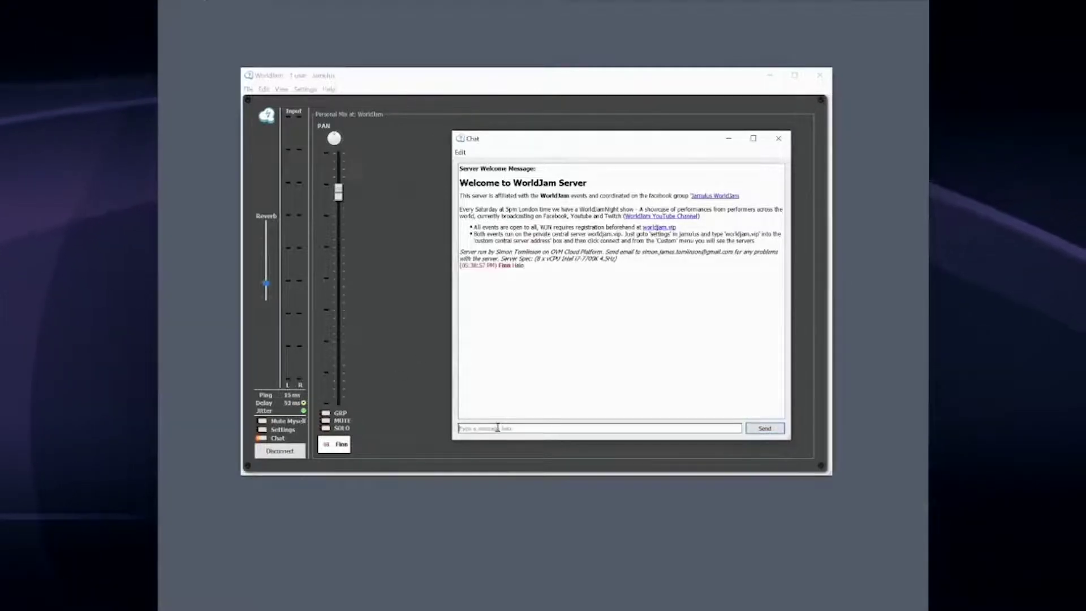
key("Return")
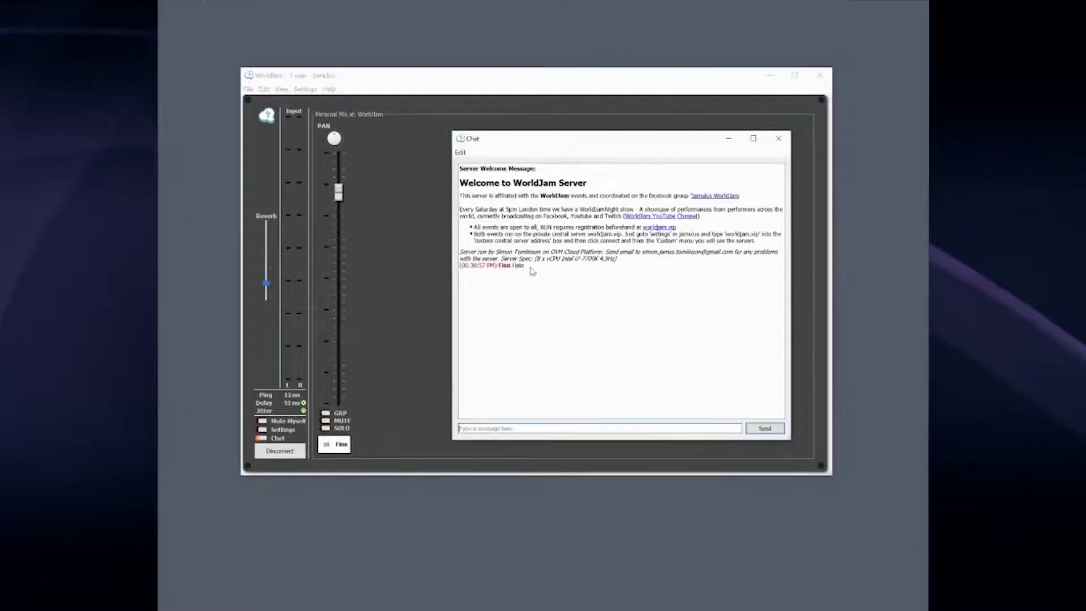
left_click(780, 141)
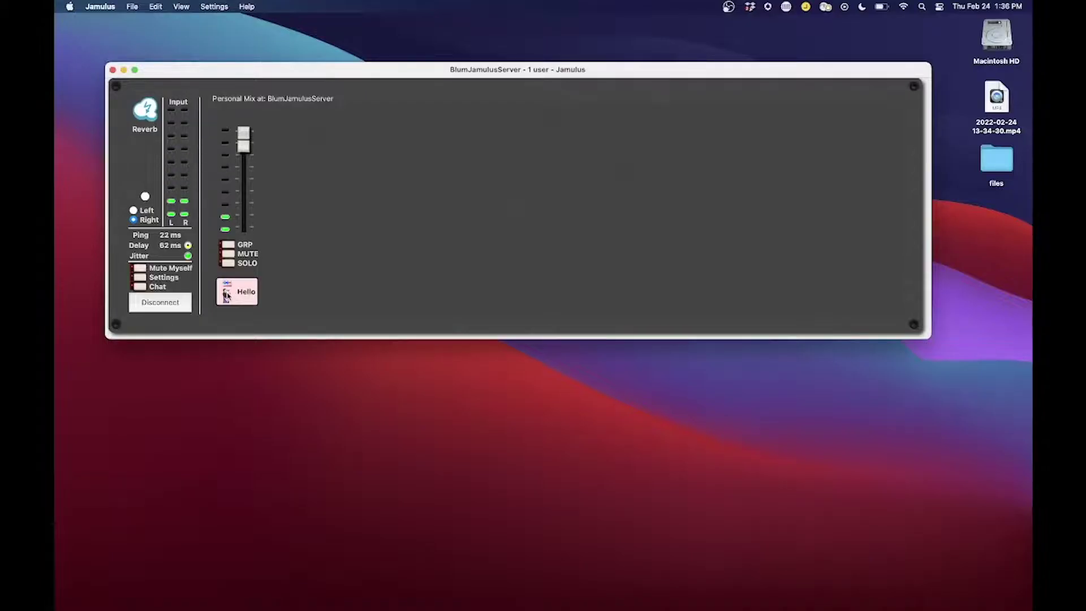
Set the musician's profile to alias Vultr, instrument Keyboard and city West Palm Beach
left_click(140, 278)
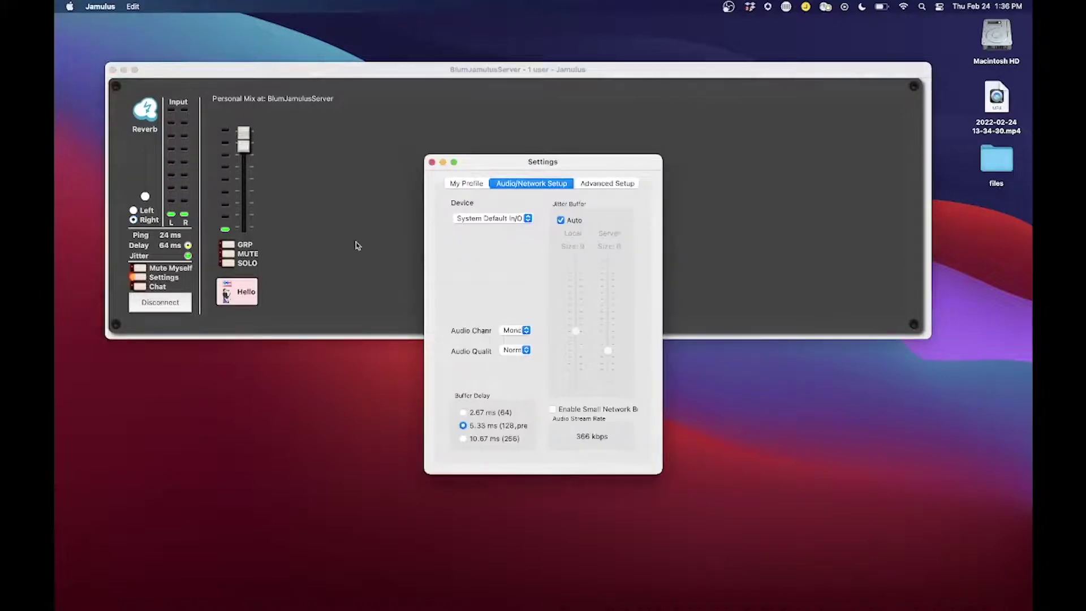
left_click(461, 185)
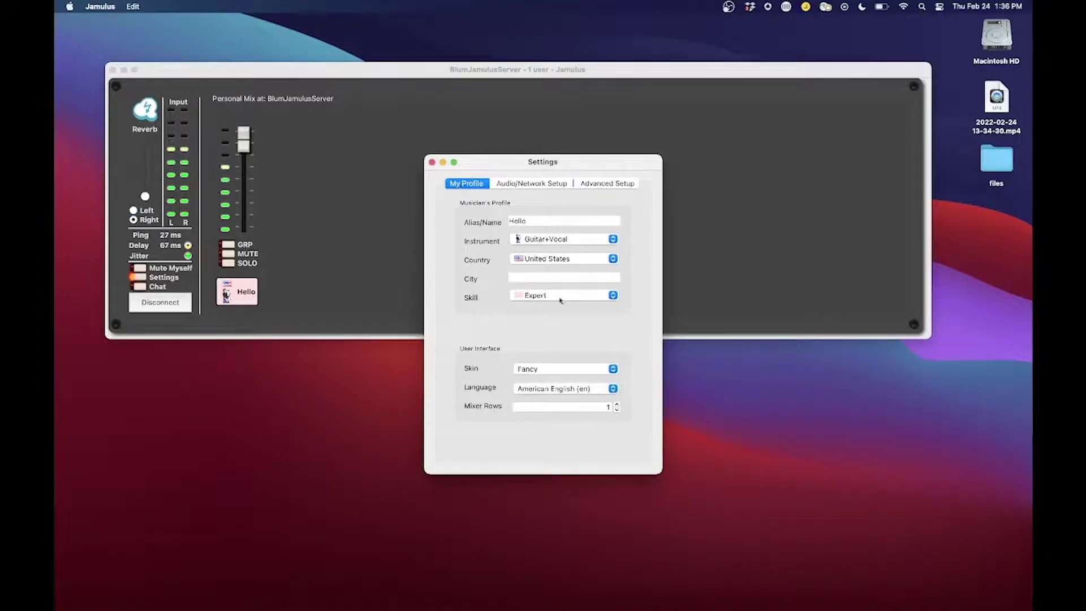
left_click(611, 296)
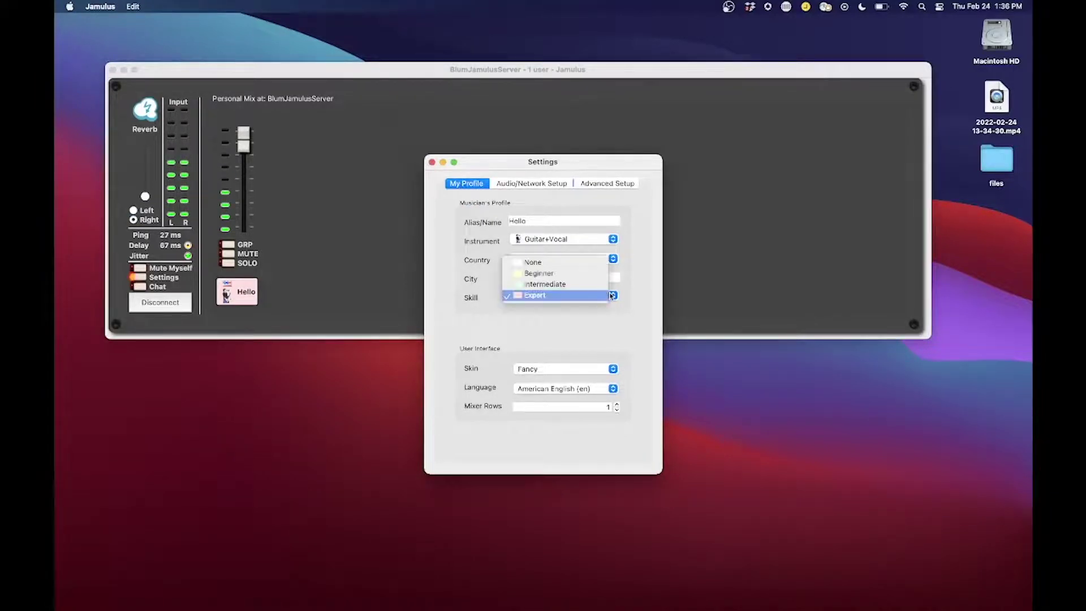
left_click(639, 288)
left_click(613, 239)
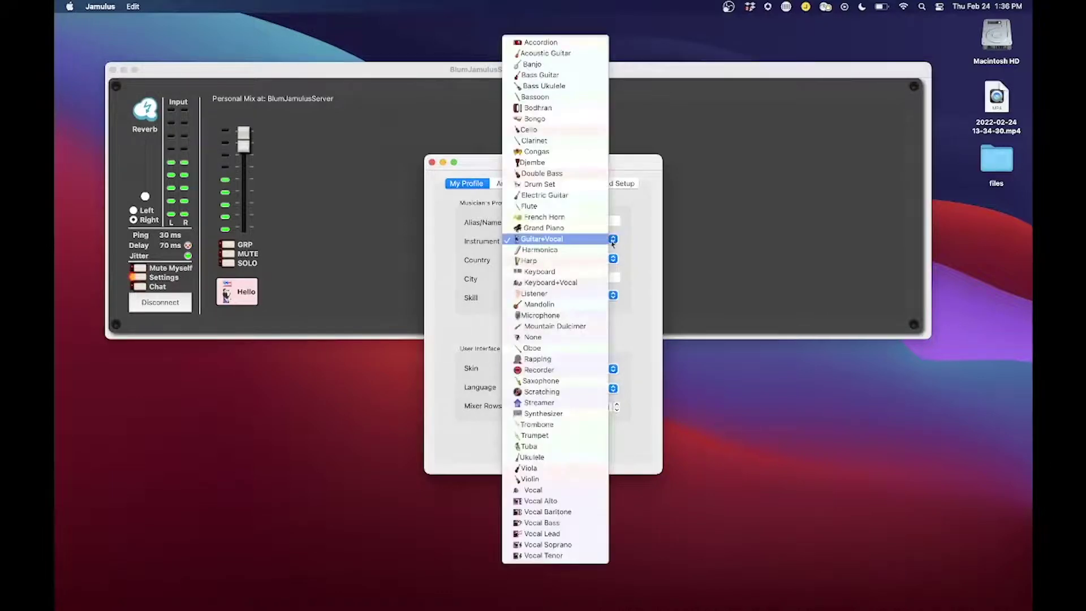
left_click(575, 278)
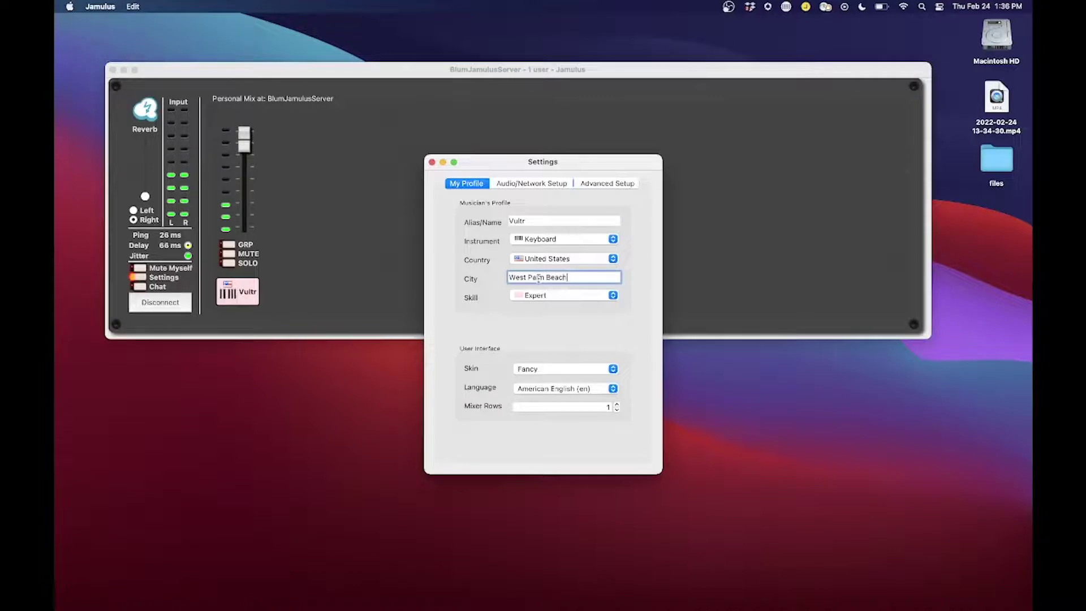
Change the interface skin to Normal after trying Compact, and set the mixer rows to 3
left_click(604, 371)
left_click(602, 379)
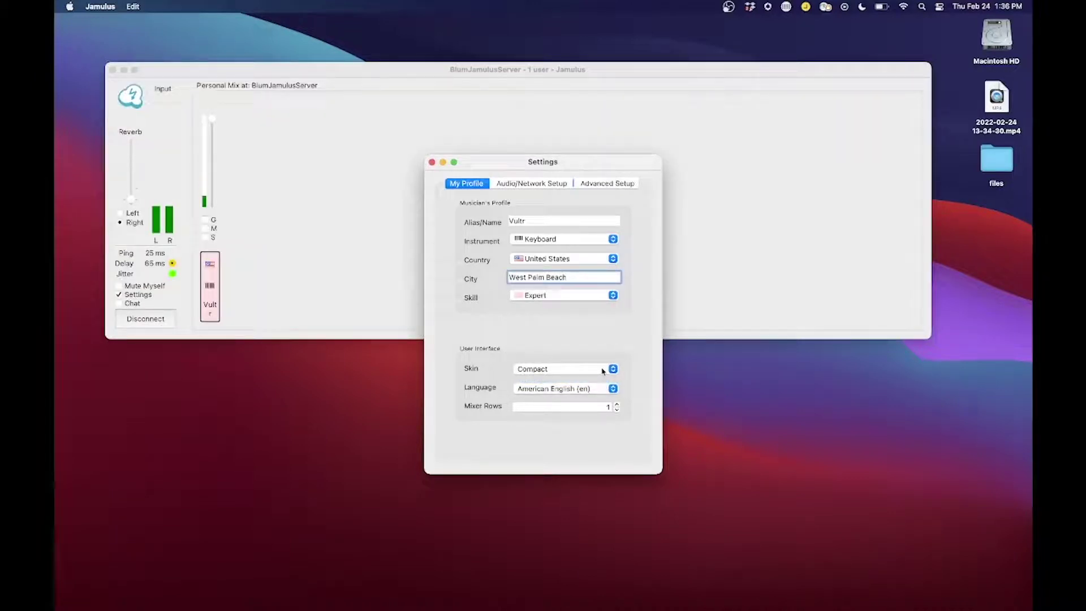
left_click(603, 371)
left_click(599, 351)
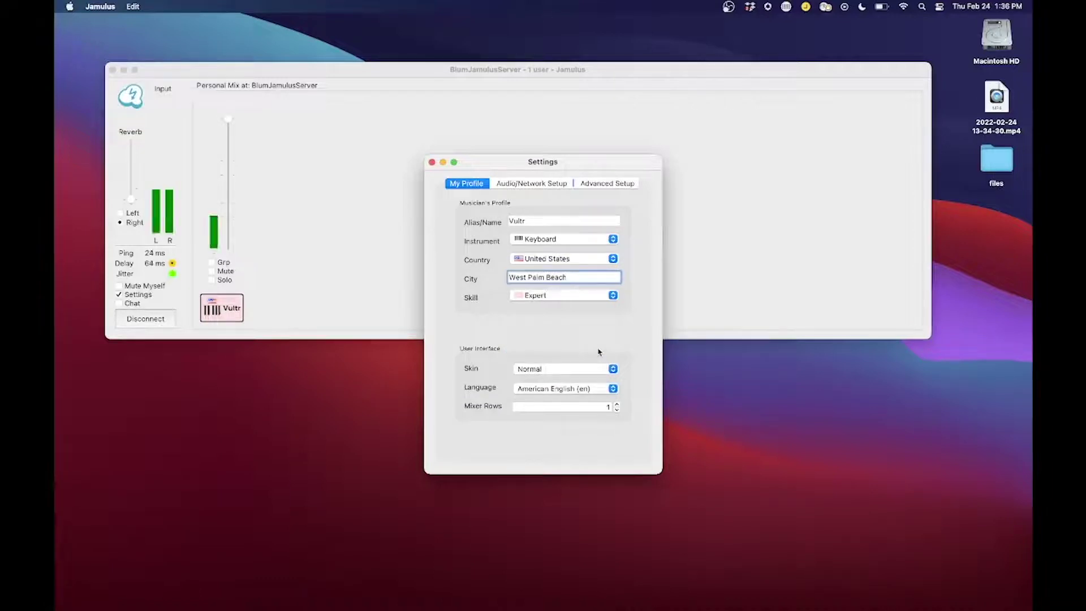
left_click(618, 405)
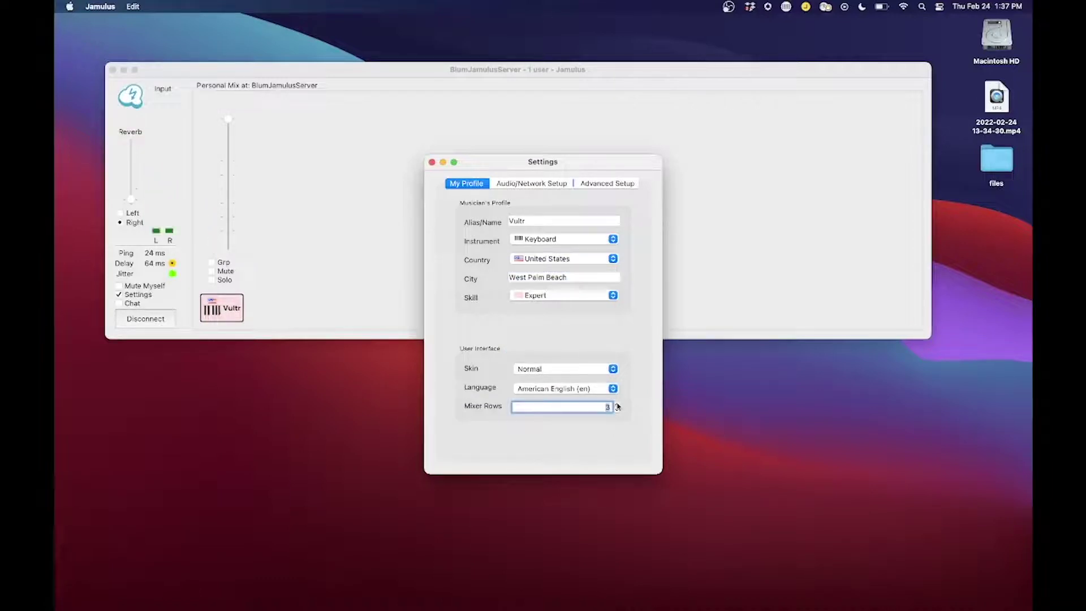
Review the device, audio channel and audio quality choices of the audio and network setup, and open the advanced setup
left_click(555, 183)
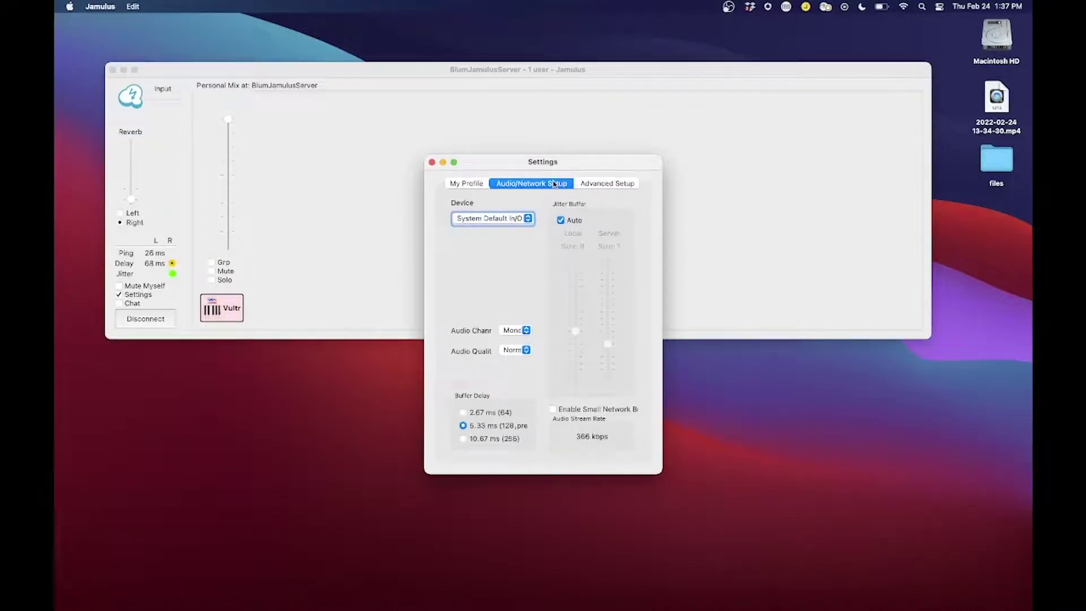
left_click(528, 219)
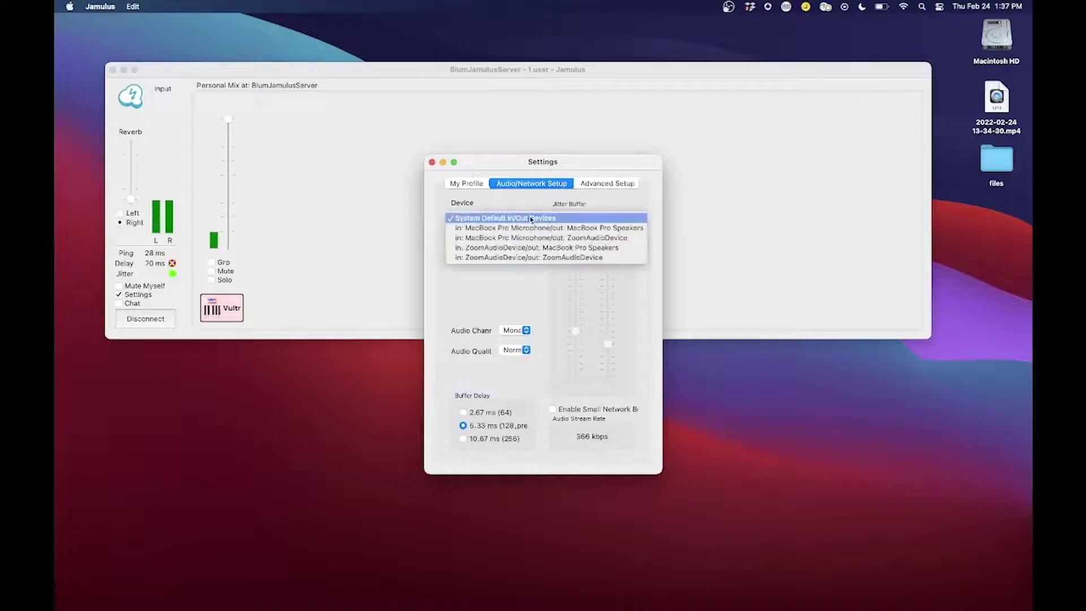
left_click(525, 198)
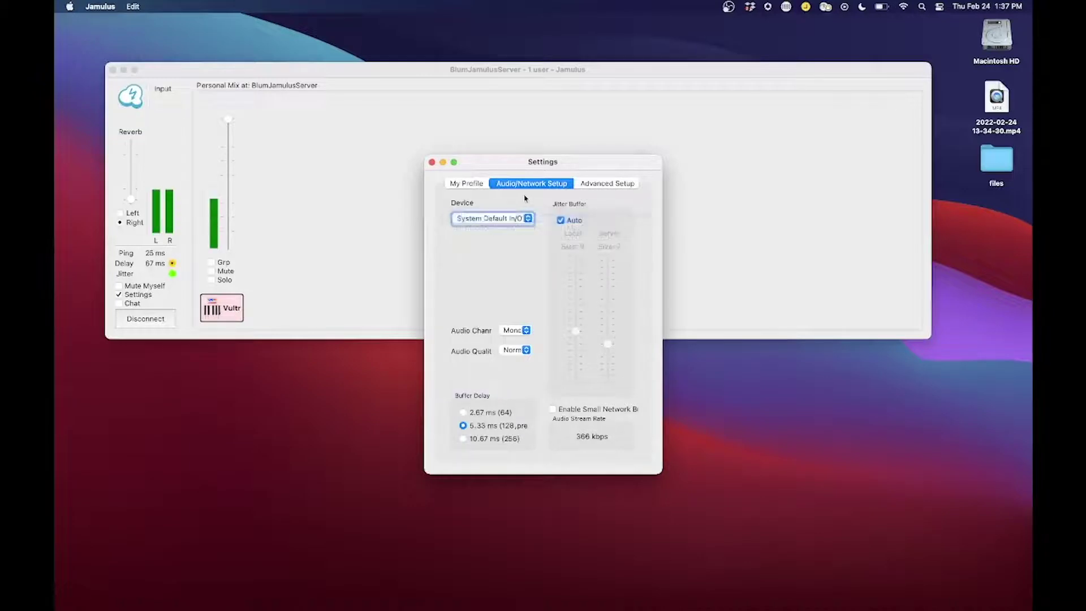
left_click(526, 331)
left_click(526, 330)
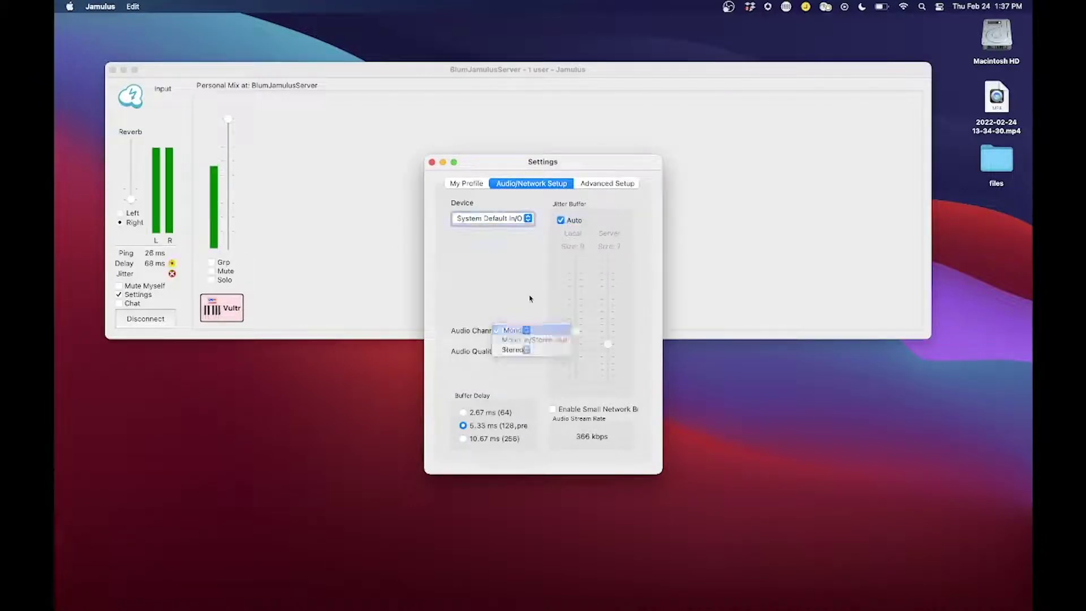
left_click(526, 351)
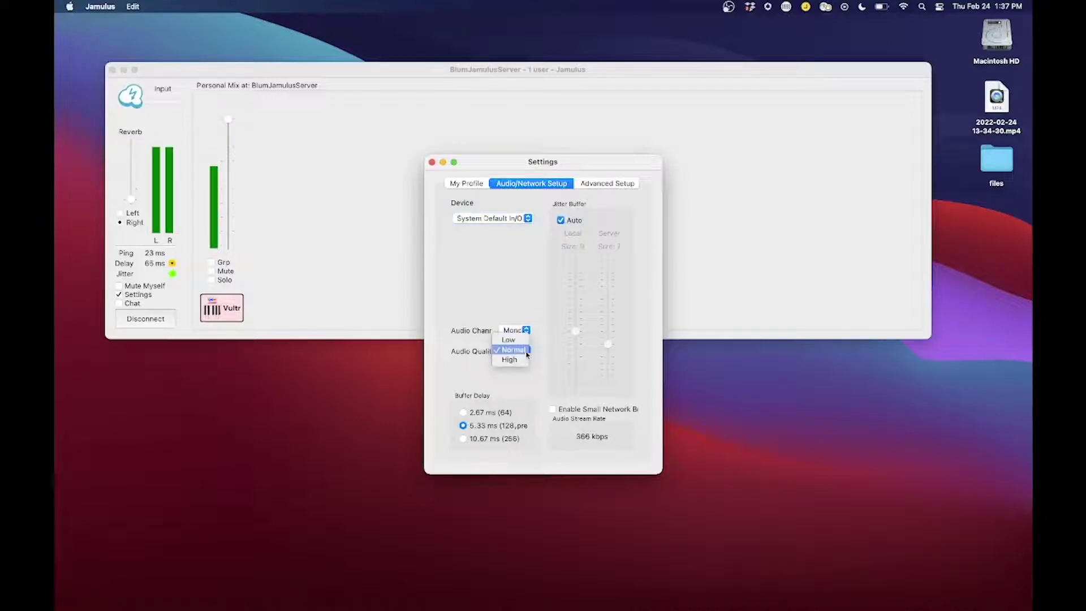
left_click(533, 271)
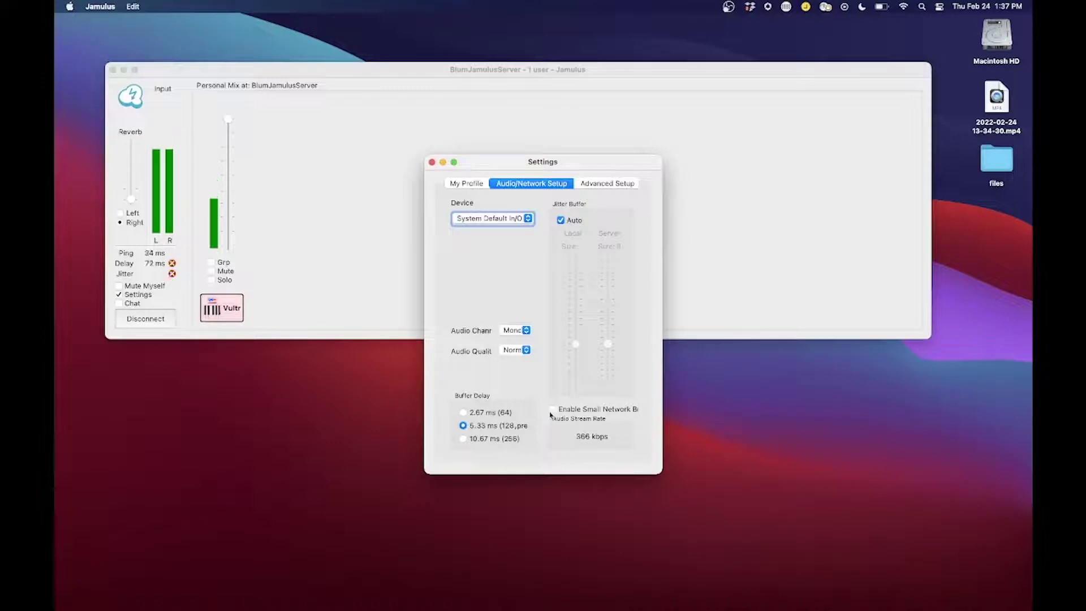
left_click(605, 185)
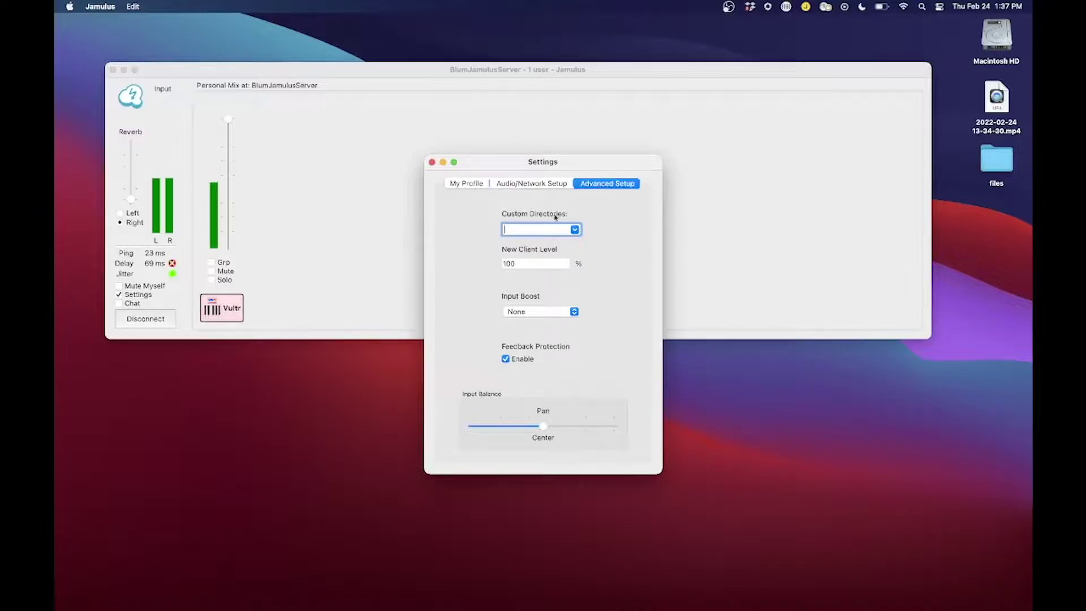
Filter the Any Genre 1 server list by "guitar" and connect to the matching server in London, United Kingdom
left_click(322, 195)
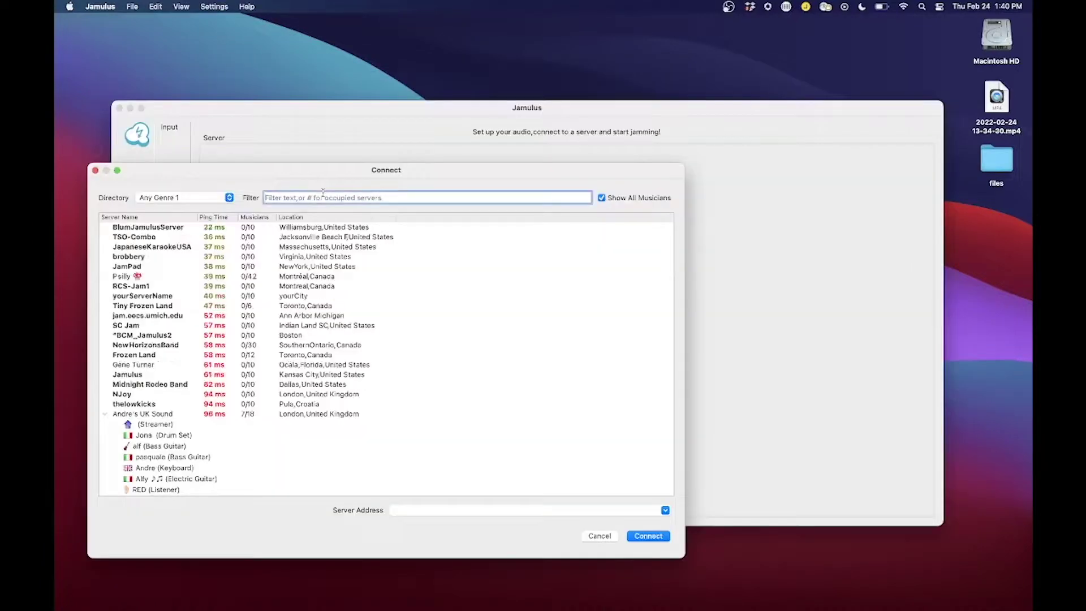
type("guitar")
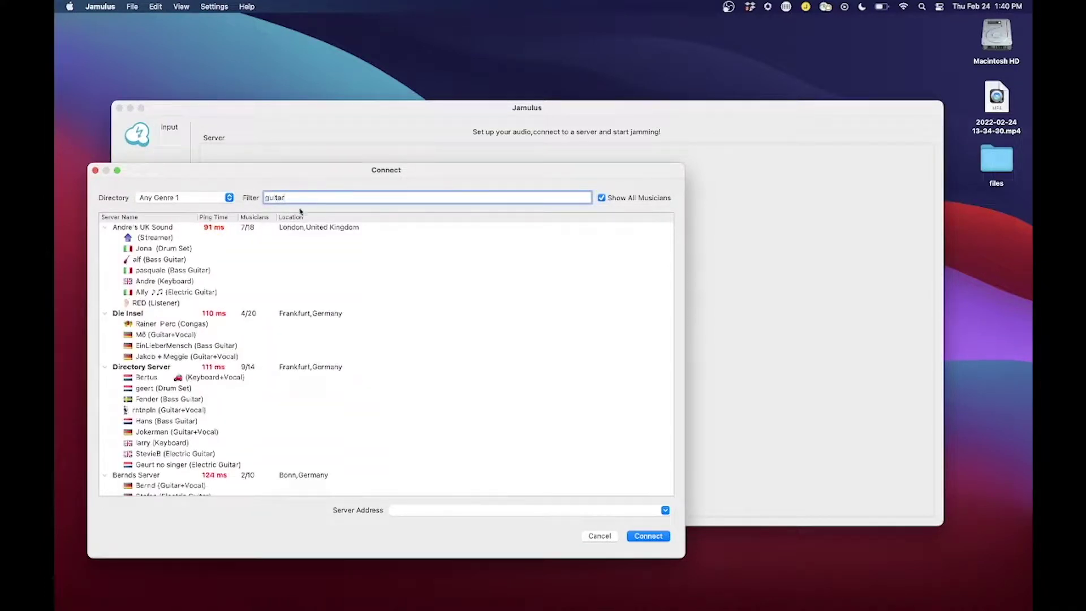
double_click(288, 228)
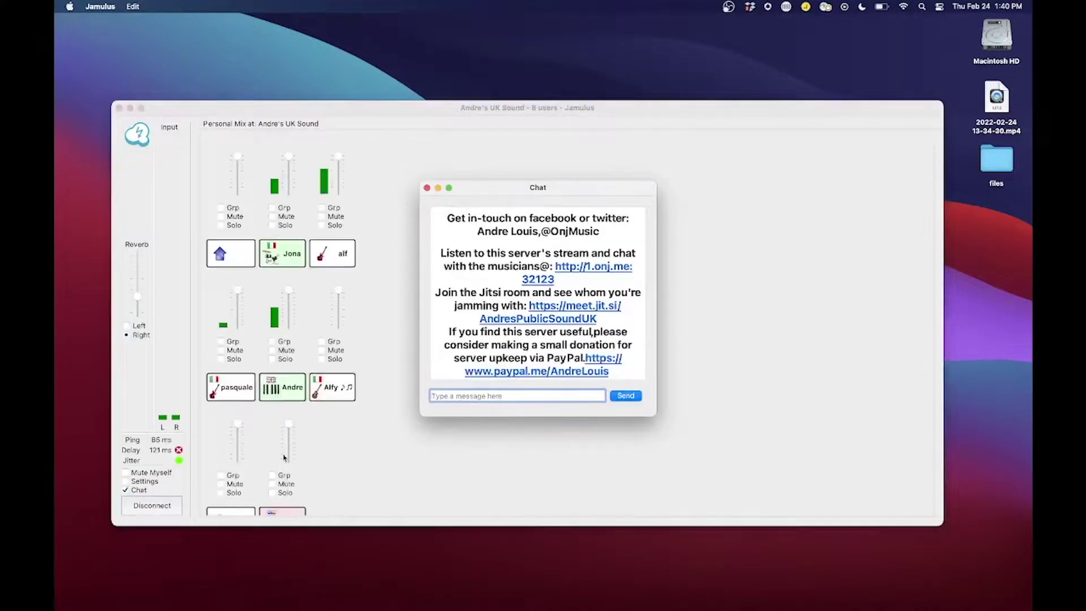
Move the mixer window lower on the desktop and send "Hello - let's jam!" in the server chat
left_click_drag(727, 111, 728, 234)
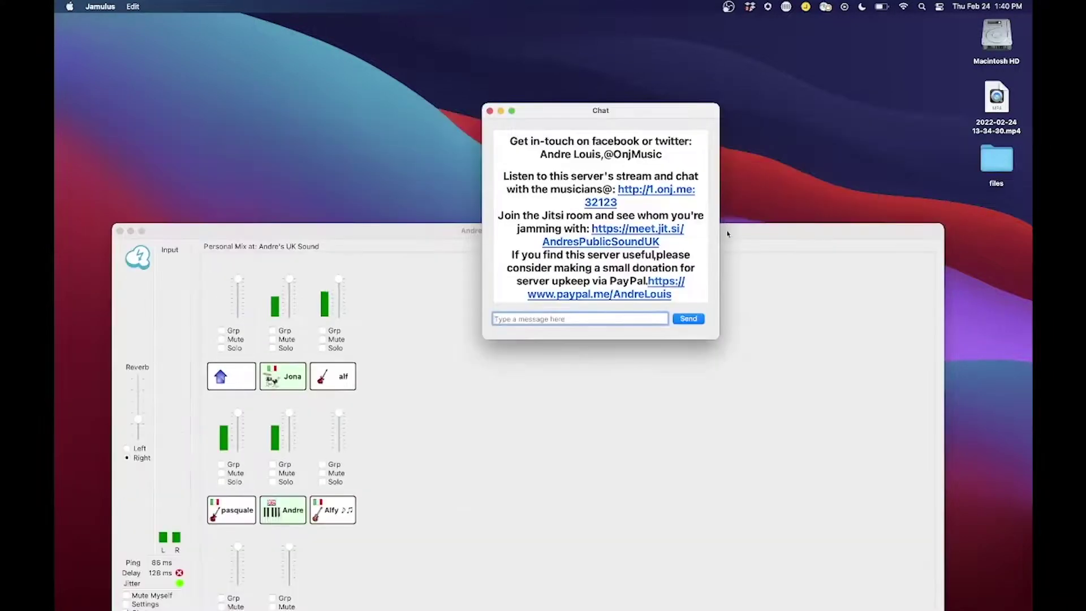
left_click(645, 322)
type("H")
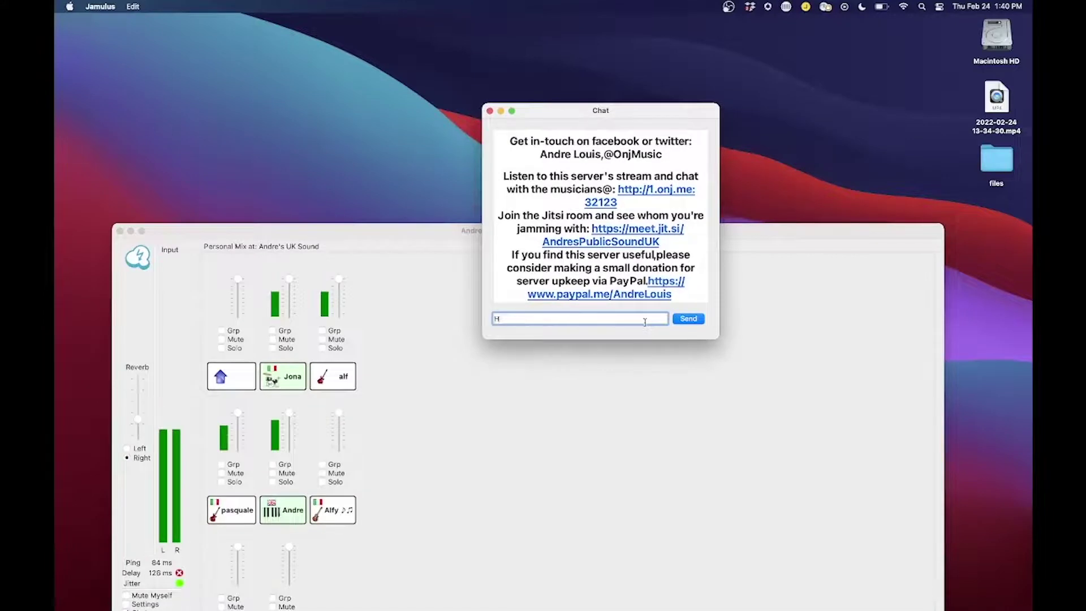
type("ello - let'")
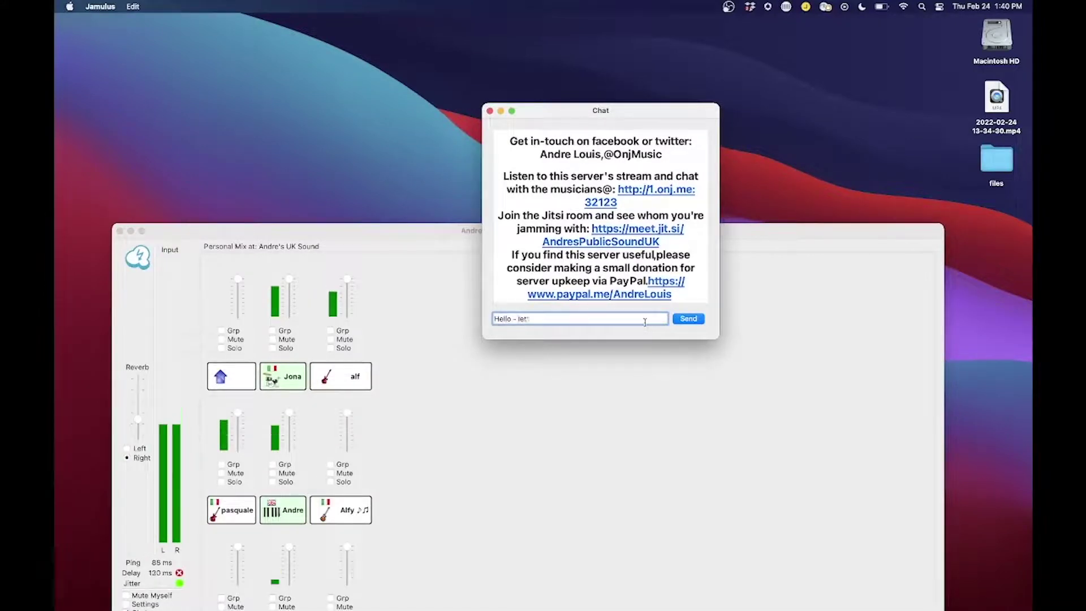
type("s jam!")
key("Return")
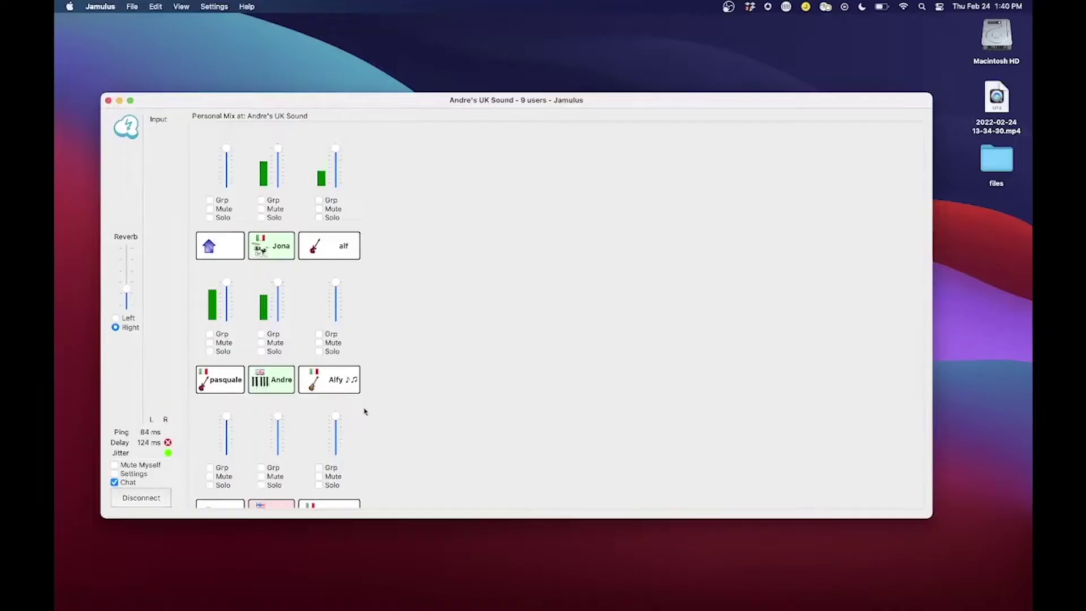
Look over the remaining musicians' channels in the mixer and mute your own audio
scroll(366, 411, "down", 2)
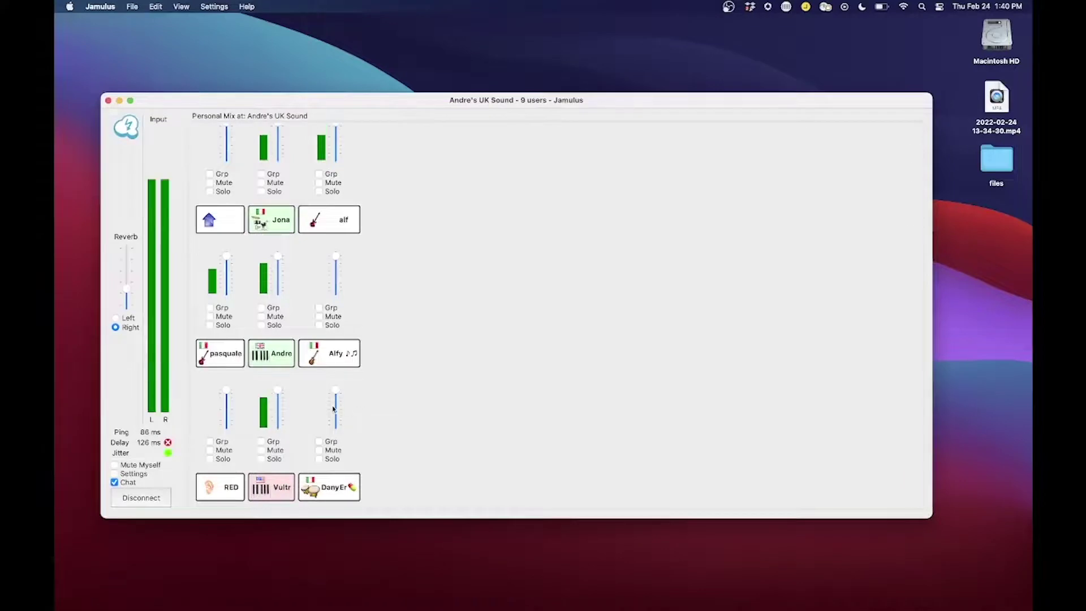
left_click(115, 465)
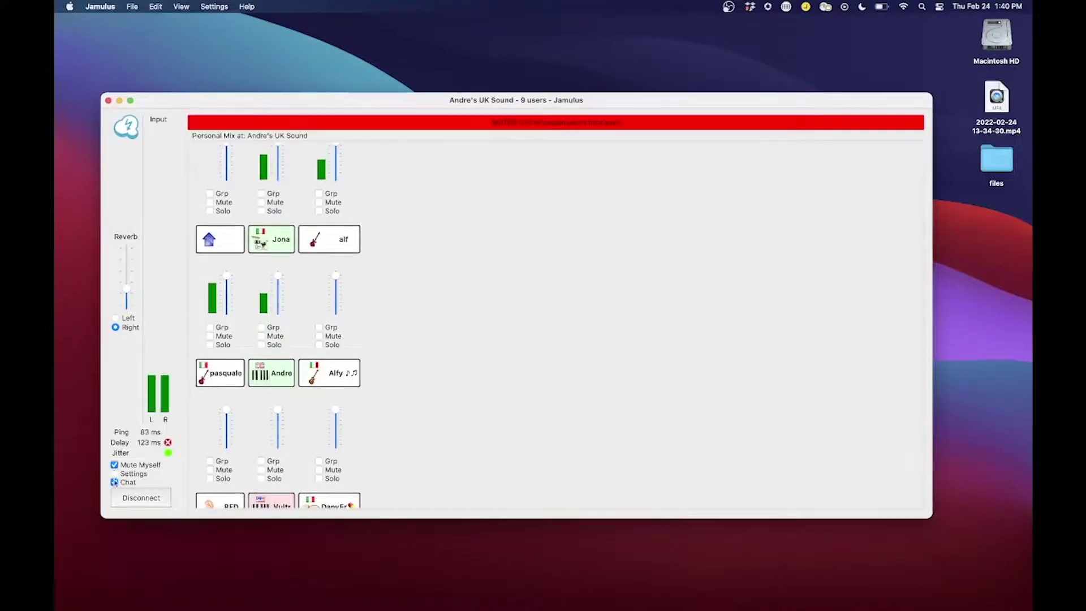